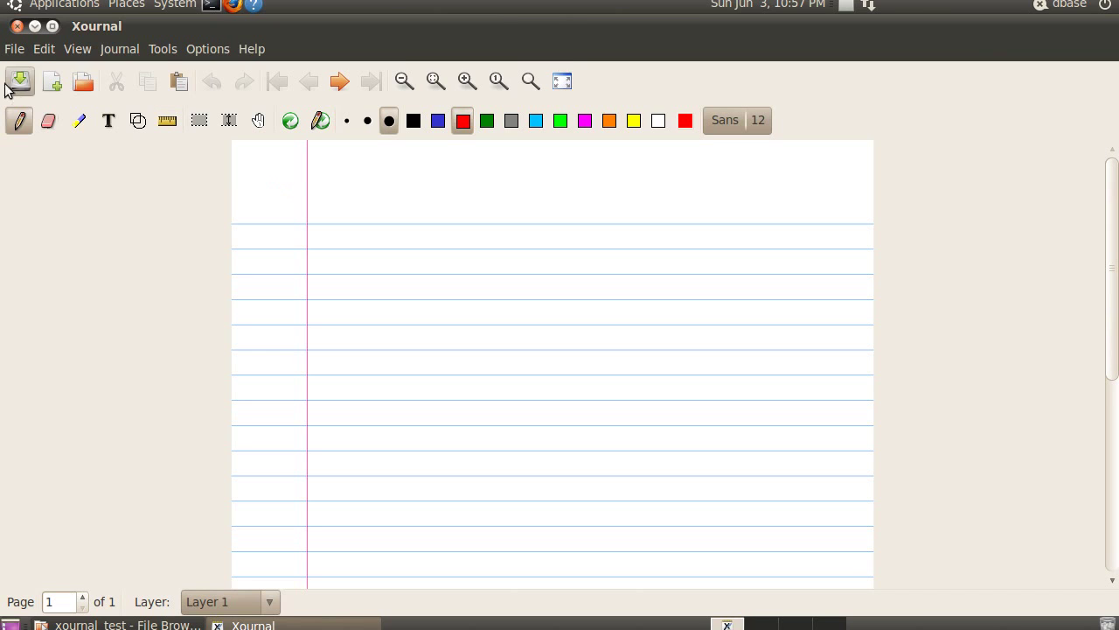
- Open numbers_asy_master.pdf in Xournal with Annotate PDF
click(14, 50)
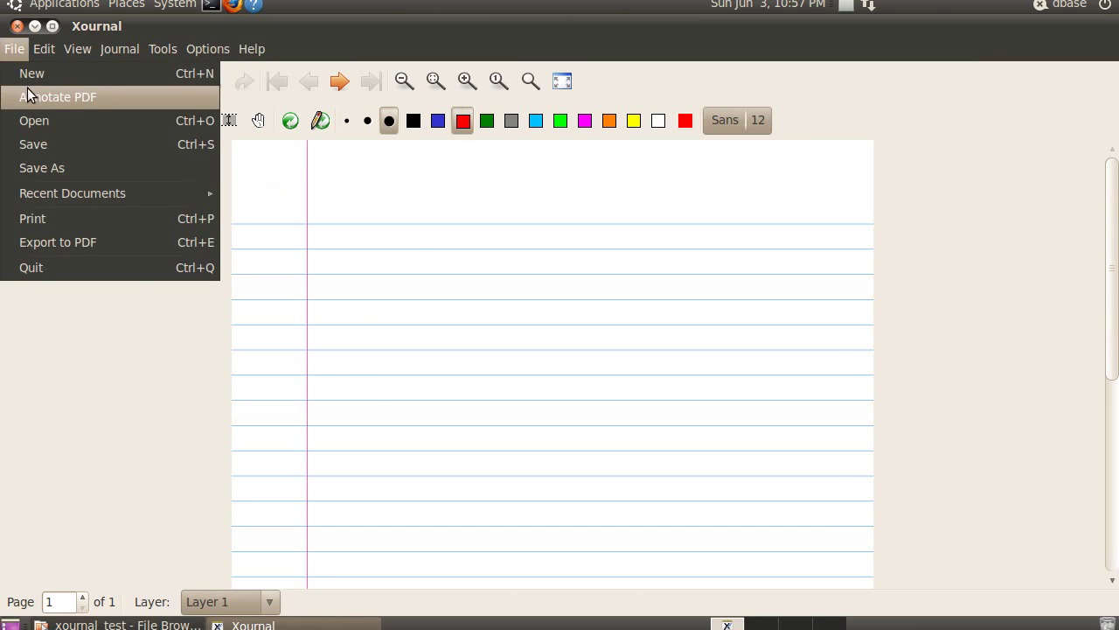
click(28, 96)
double_click(545, 291)
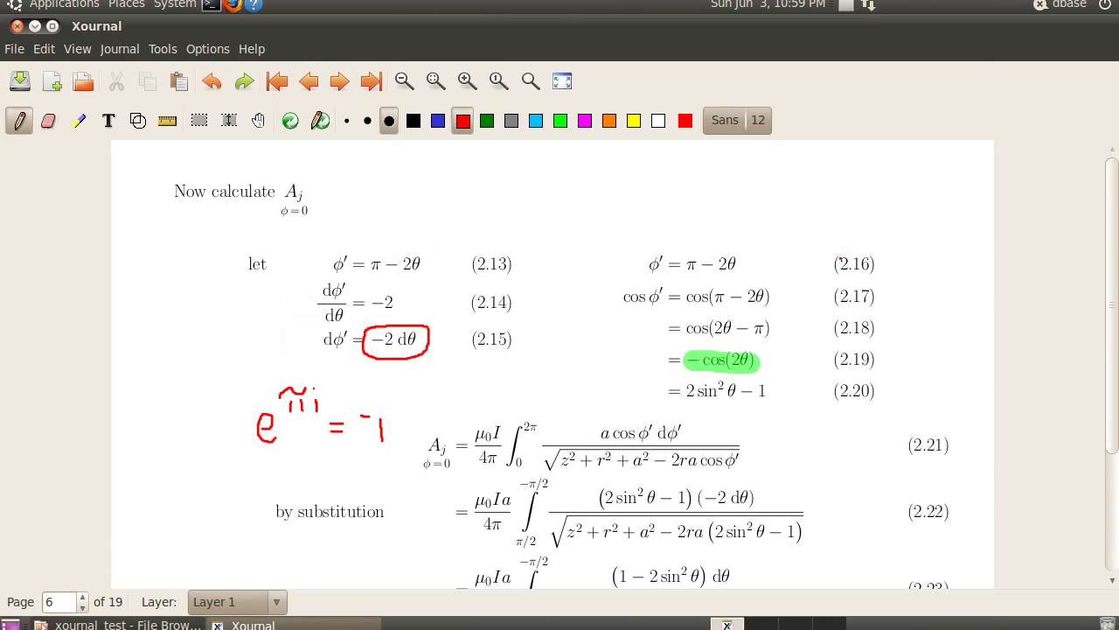
- Export the annotated journal to PDF as 2012-06-03-Note-22-59.pdf in xournal_test
click(22, 56)
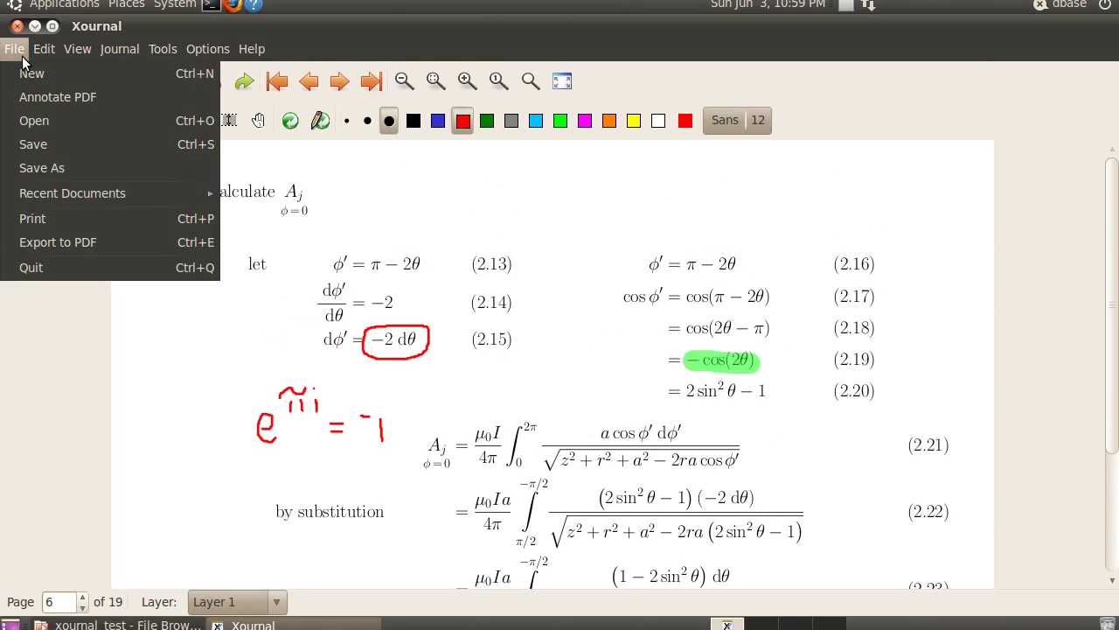
click(66, 243)
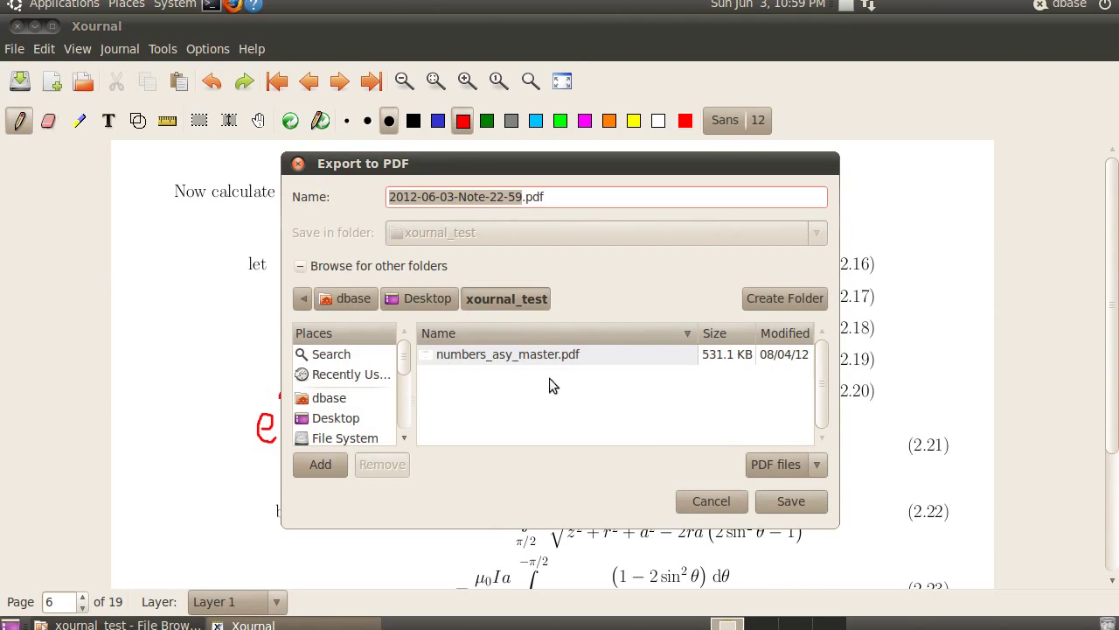
click(790, 501)
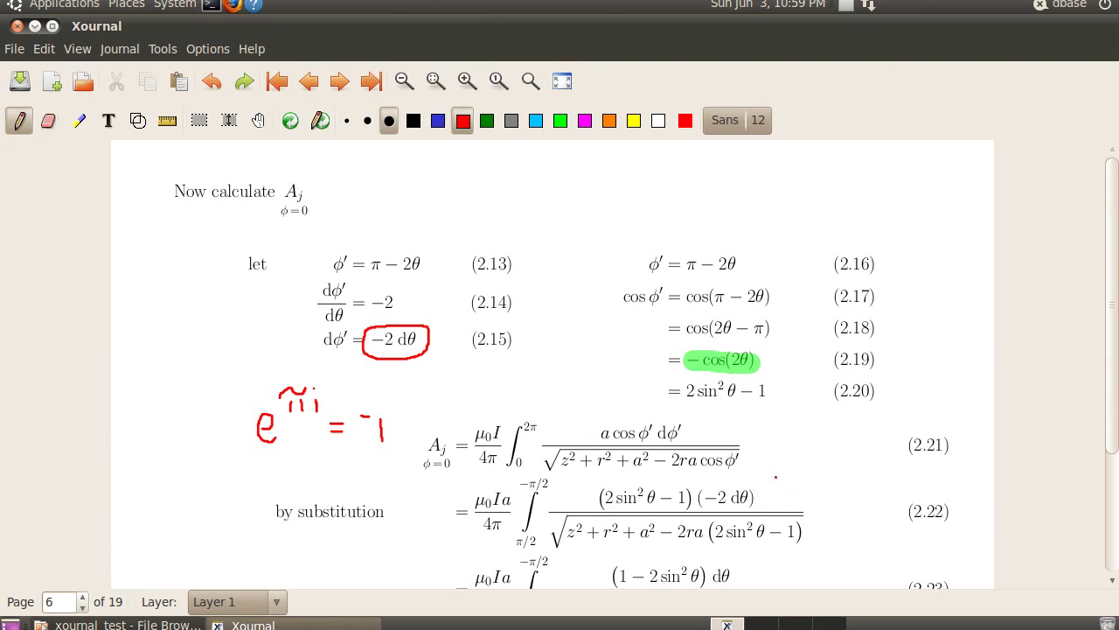
- Open the exported PDF in Document Viewer and check the page 6 annotations
click(35, 27)
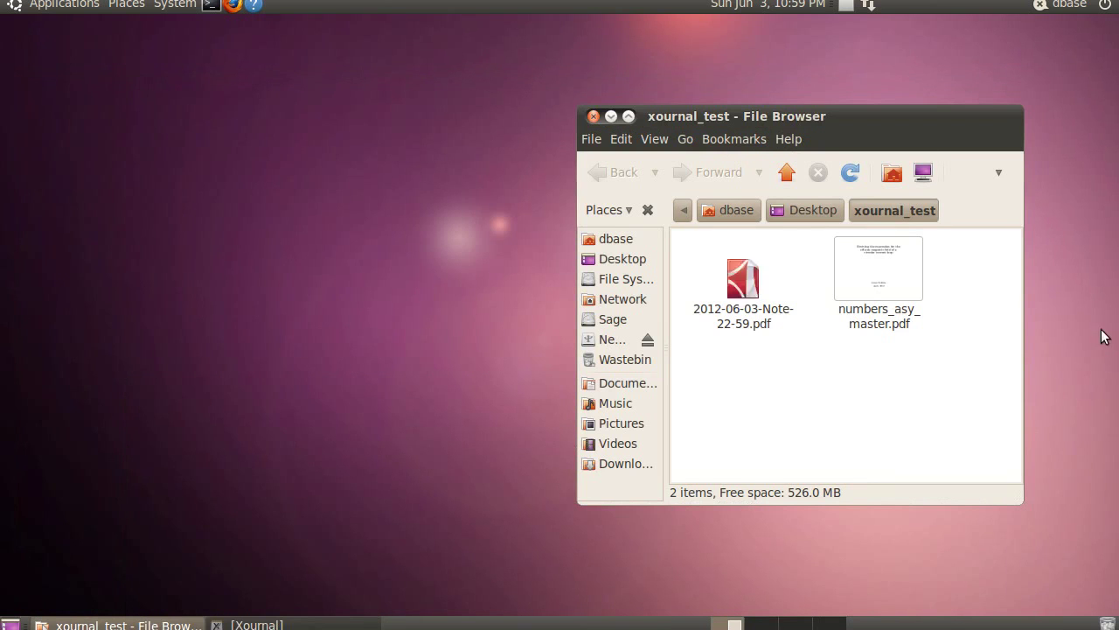
double_click(741, 256)
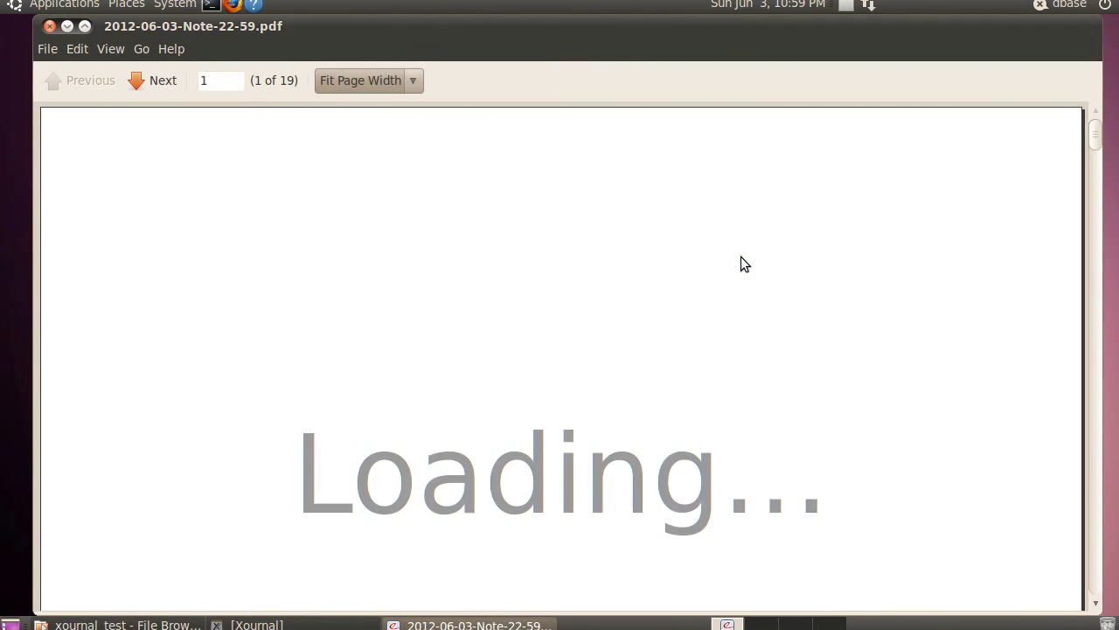
scroll(1099, 330, down, 20)
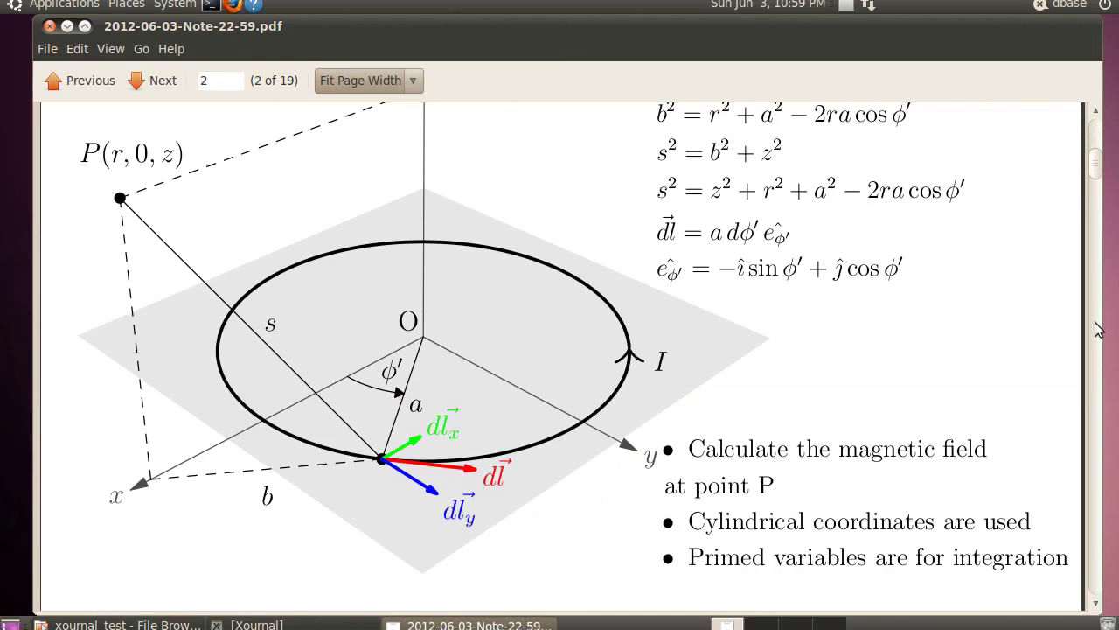
scroll(1099, 329, down, 15)
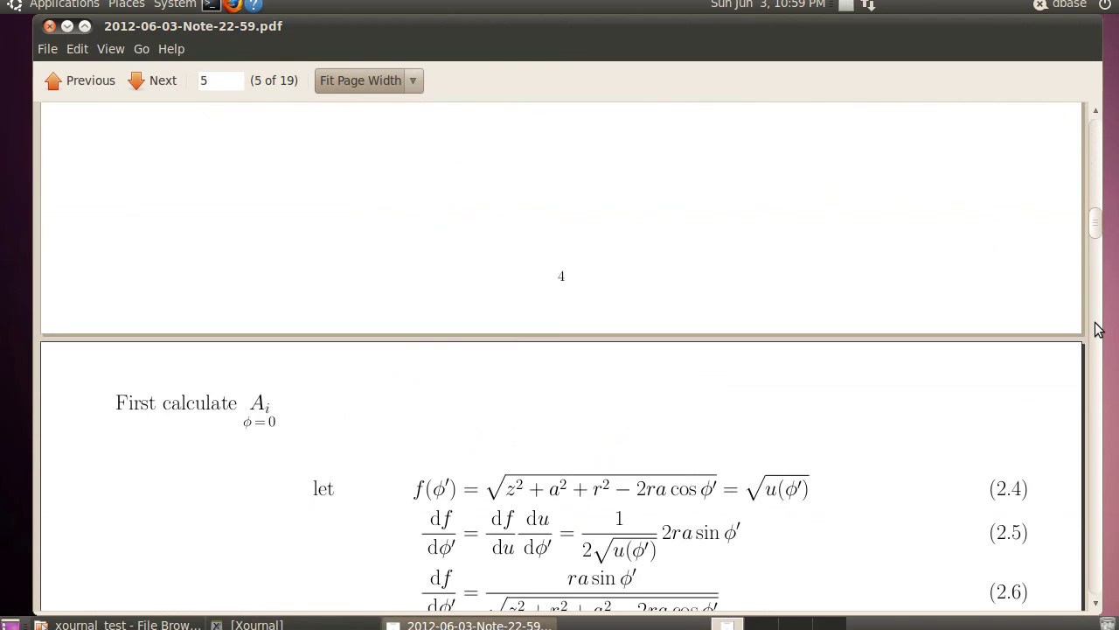
scroll(1098, 329, down, 4)
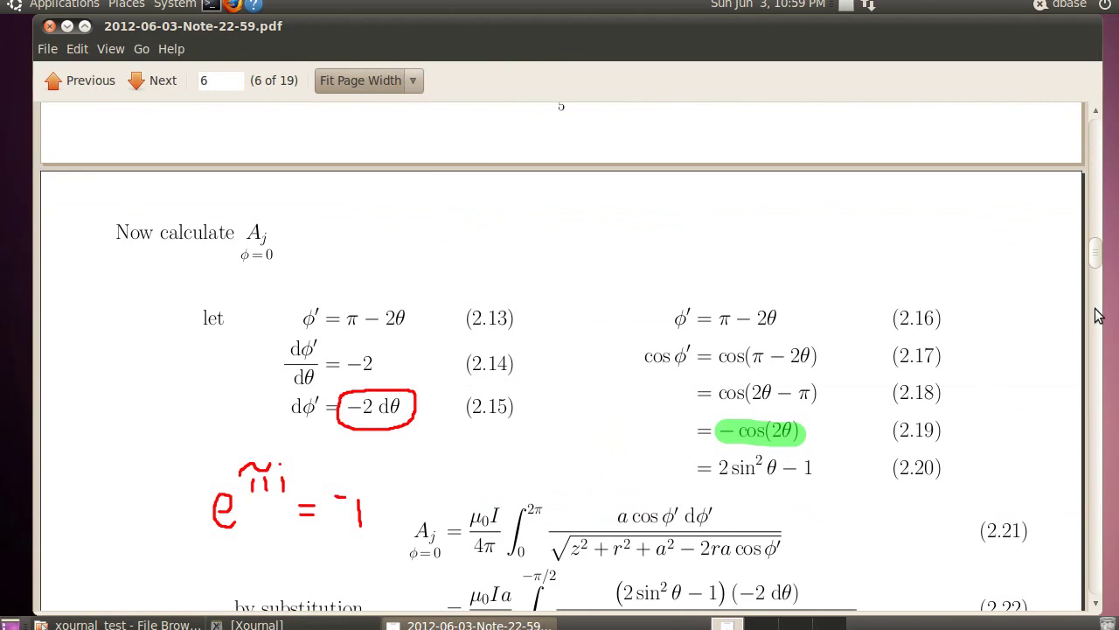
scroll(1100, 270, down, 8)
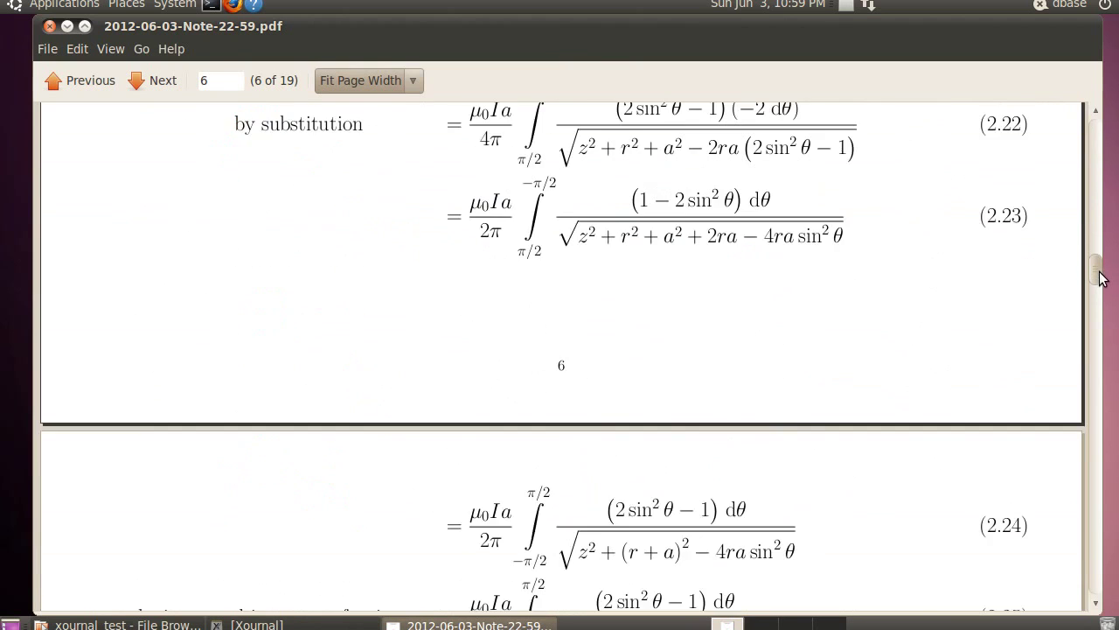
scroll(1100, 269, up, 3)
scroll(1100, 270, up, 5)
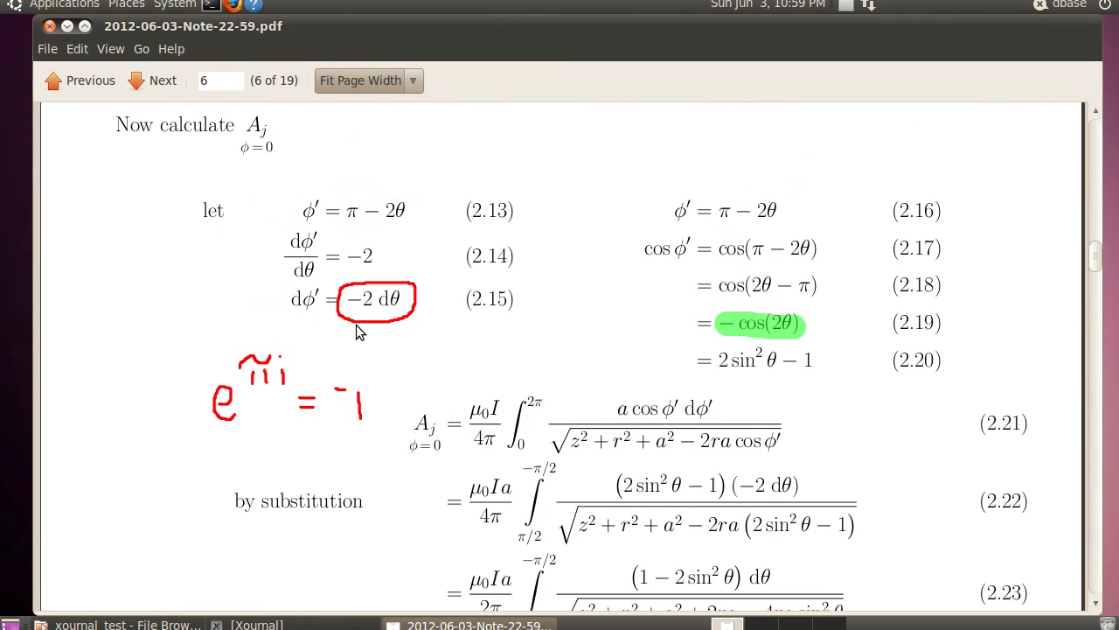
drag(356, 323, 402, 301)
click(383, 320)
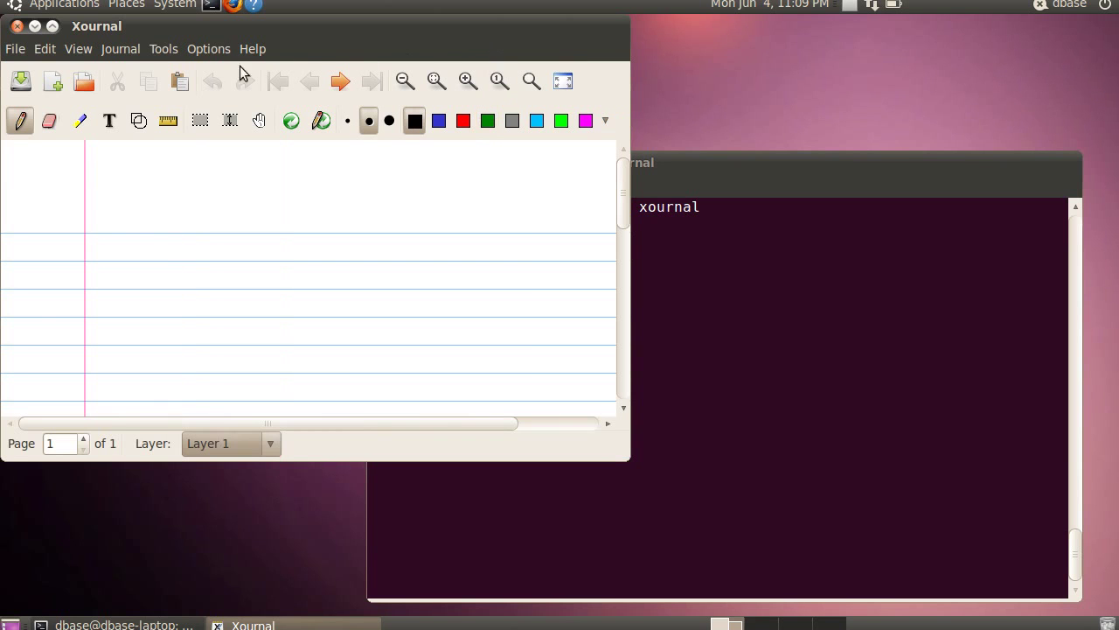
- Save Xournal's current preferences to its config file
click(208, 51)
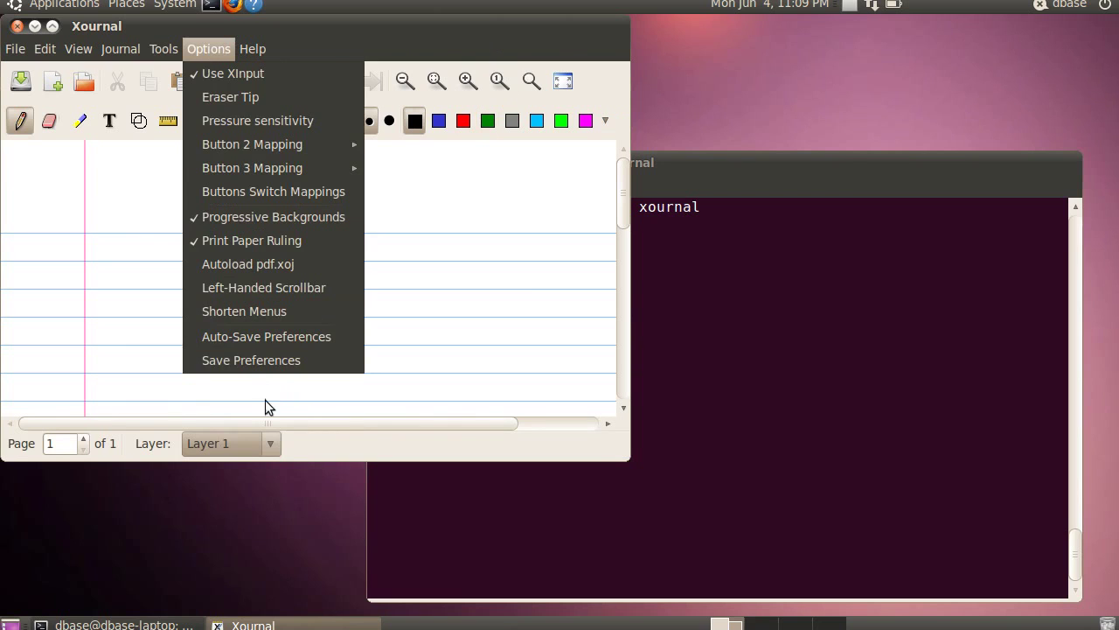
click(265, 360)
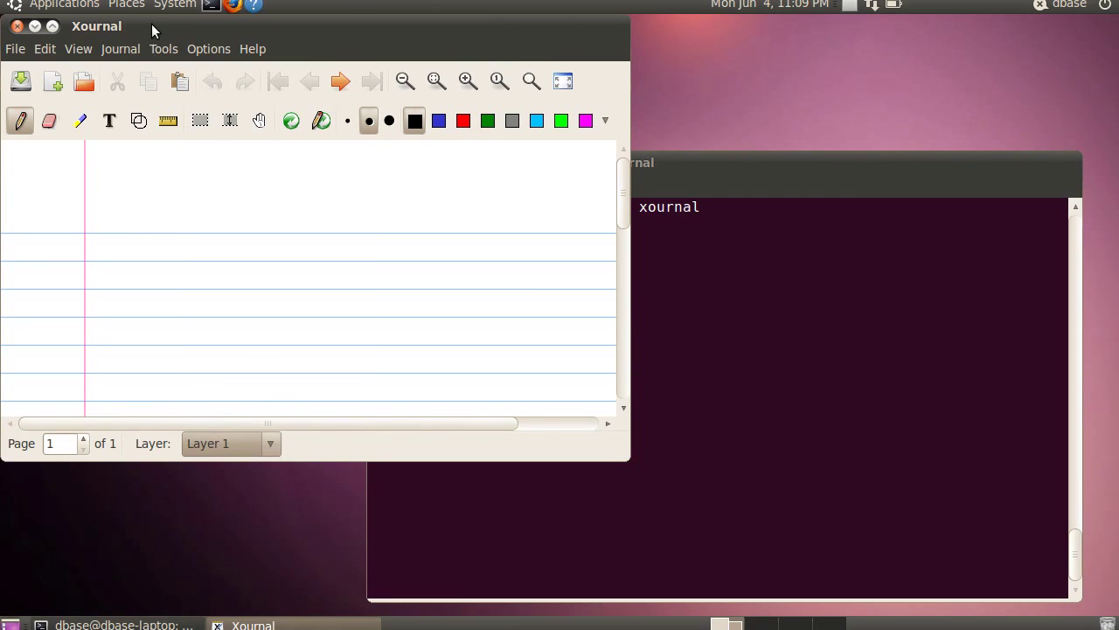
- Quit Xournal and list the ~/.xournal folder contents with ls
key(ctrl+q)
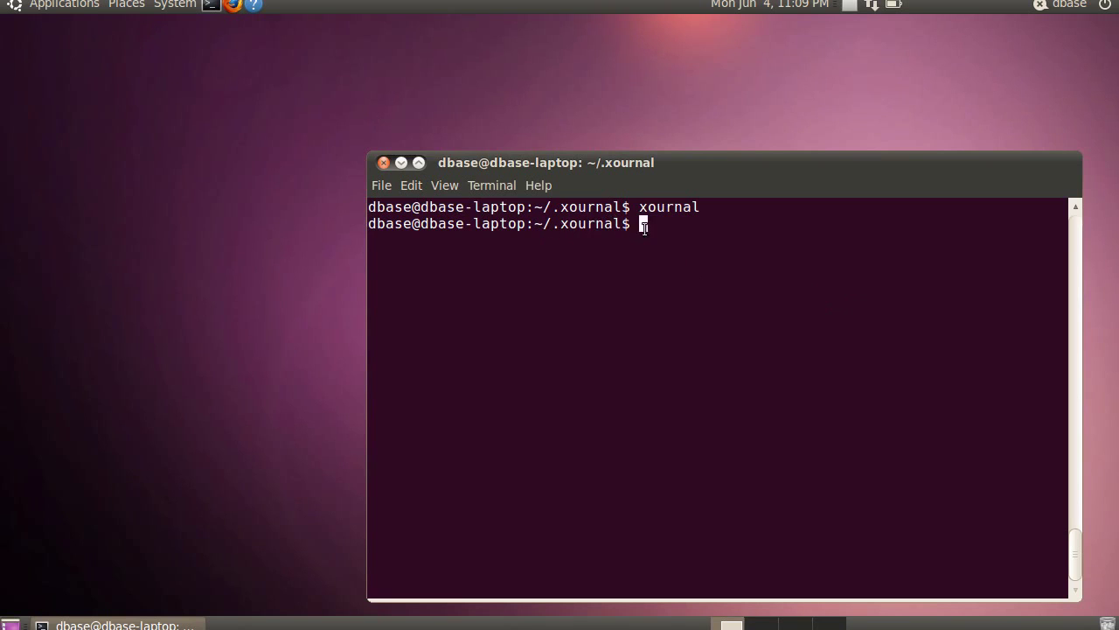
text(ls)
key(Return)
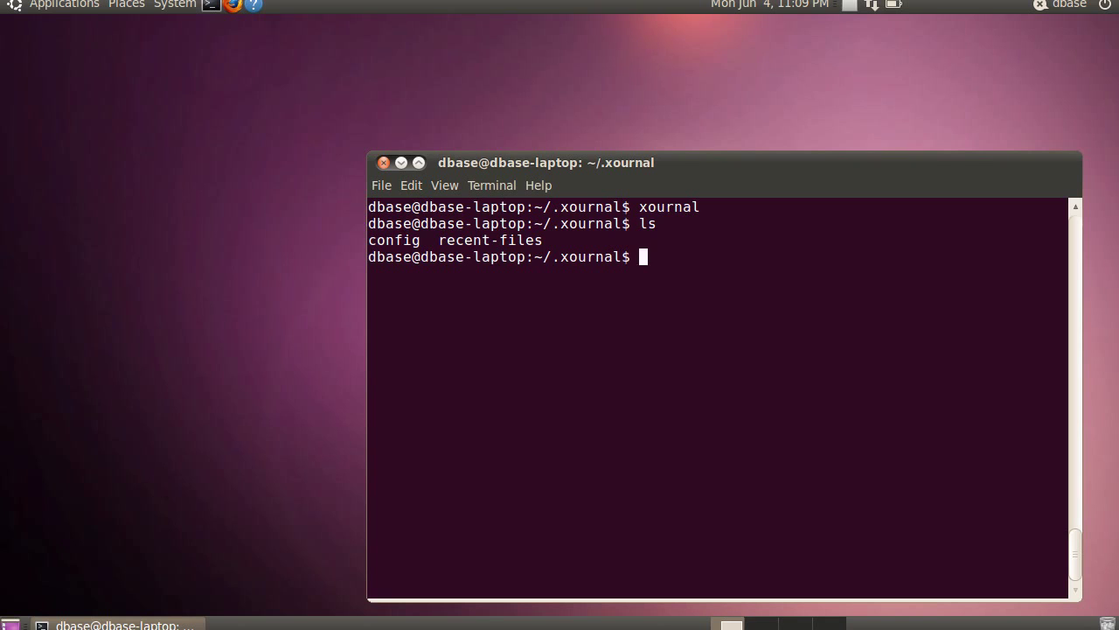
- Start and exit an empty nano session, then begin the nano config command
text(nano)
key(Return)
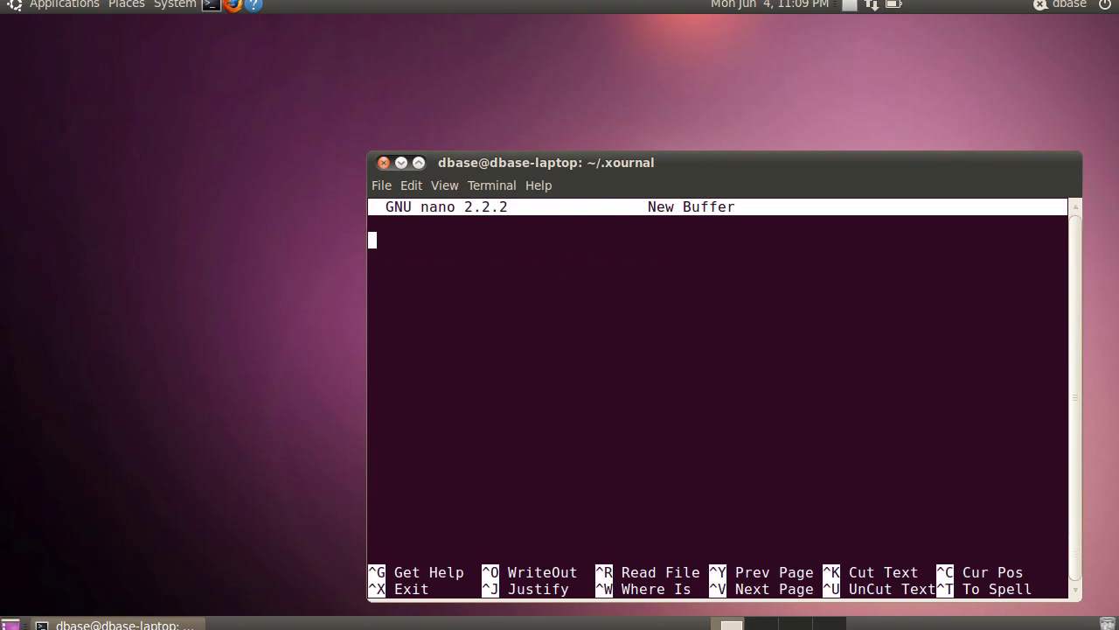
key(ctrl+x)
text(nano )
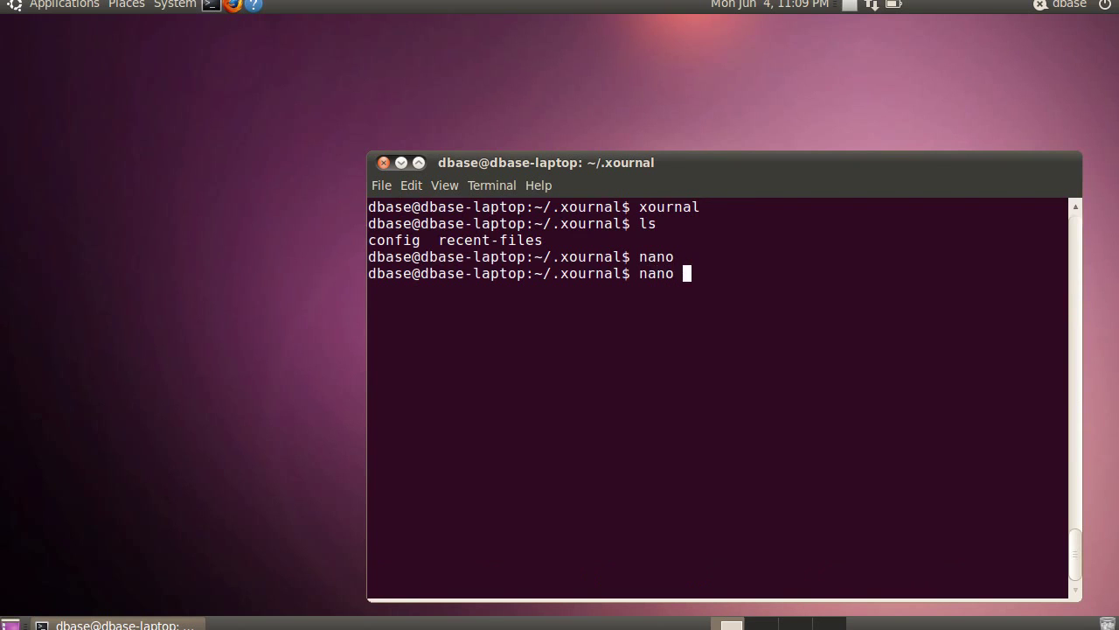
text(conf)
- Open the config file in nano and go to the interface_fullscreen line
key(Tab)
key(Return)
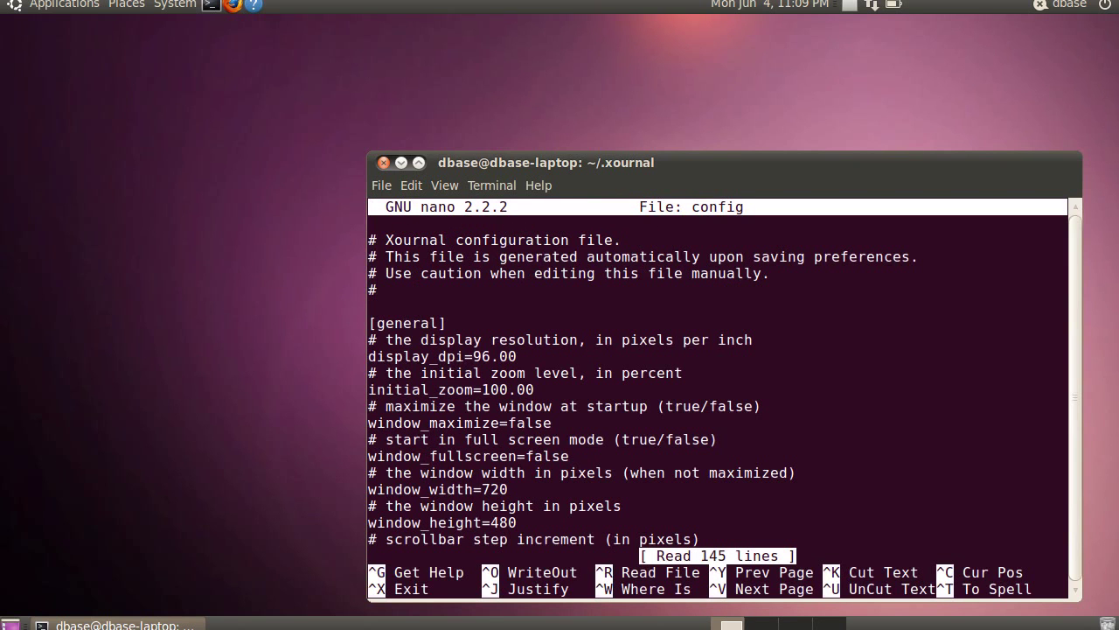
key(Down)
key(Down)
key(Down)
key(Down)
key(Down)
key(Down)
key(Down)
key(Down)
key(Down)
key(Down)
key(Down)
key(Down)
key(Down)
key(Down)
key(Down)
key(Down)
key(Down)
key(Down)
key(Down)
key(Down)
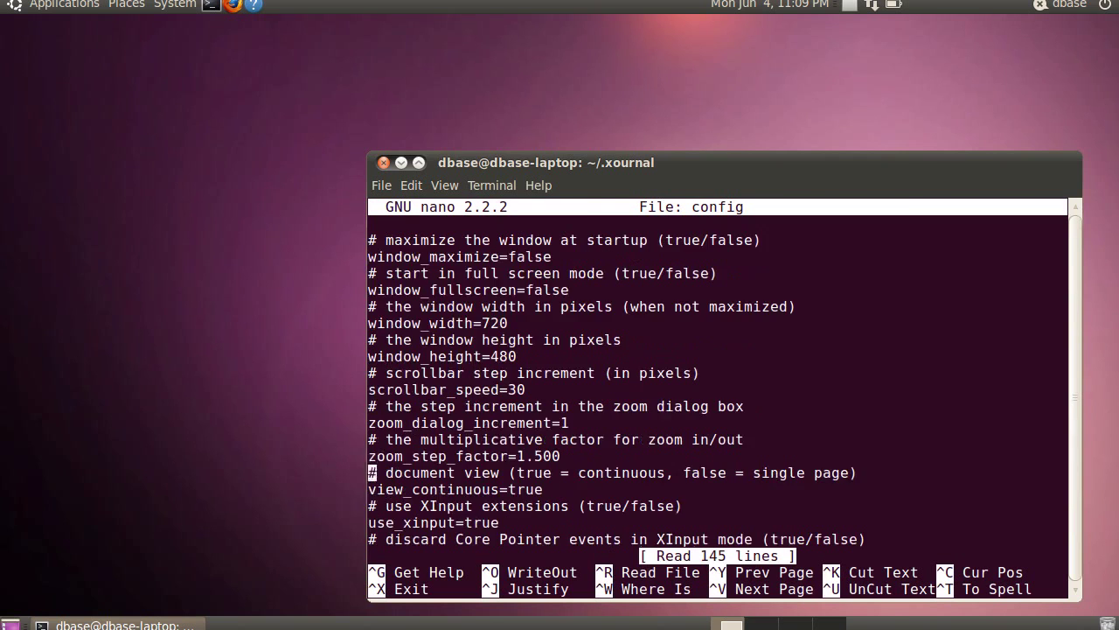
key(Down)
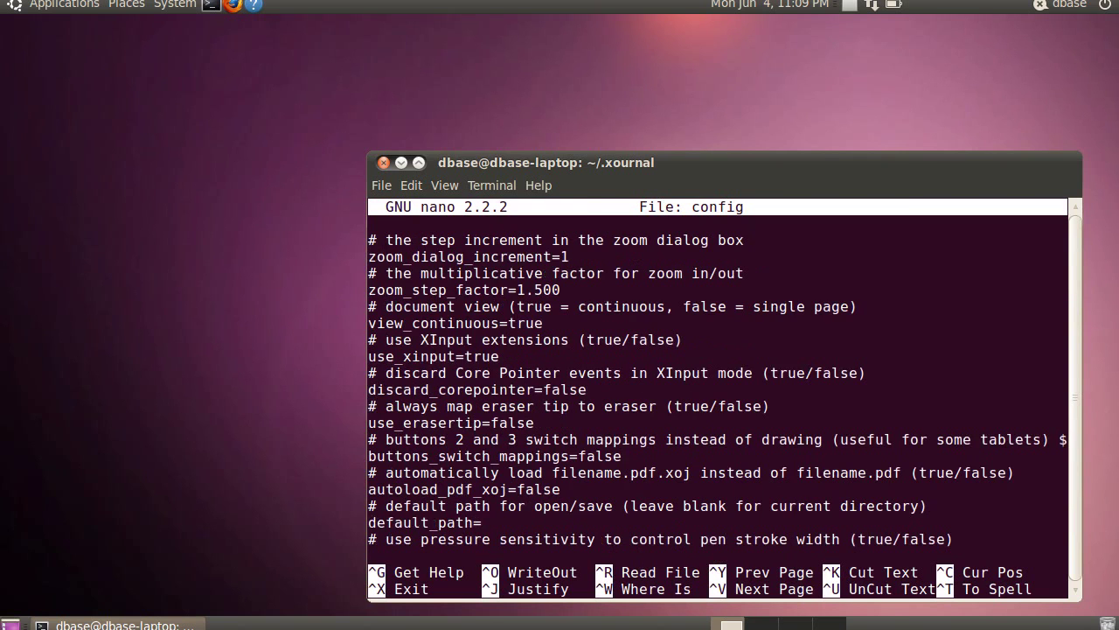
key(Down)
key(Down)
key(Down)
key(Down)
key(Down)
key(Down)
key(Down)
key(Down)
key(Down)
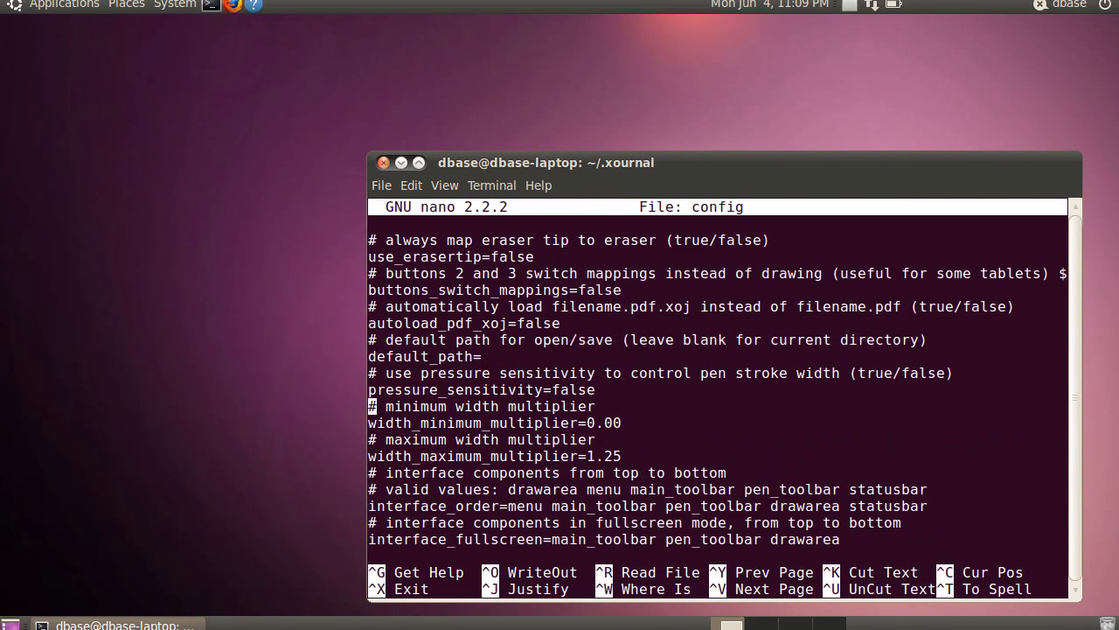
key(Down)
key(Down)
key(Down)
key(Down)
key(Down)
key(Down)
key(Down)
key(Down)
key(Right)
key(Right)
key(Right)
key(Right)
key(Right)
key(Right)
key(Right)
key(Right)
key(Right)
key(Right)
key(Right)
key(Right)
key(Right)
key(Right)
key(Right)
key(Right)
key(Right)
key(Right)
key(Right)
key(Right)
key(Right)
key(Right)
key(Right)
key(Right)
key(Right)
key(Right)
key(Right)
key(Right)
key(Right)
key(Right)
key(Right)
key(Right)
key(Right)
key(Right)
key(Right)
key(Right)
key(Right)
key(Right)
key(Right)
key(Right)
key(Right)
key(Right)
key(Right)
key(Right)
key(Right)
key(Right)
- Cut interface_fullscreen down to just drawarea and save the config file
key(BackSpace)
key(BackSpace)
key(BackSpace)
key(BackSpace)
key(BackSpace)
key(BackSpace)
key(BackSpace)
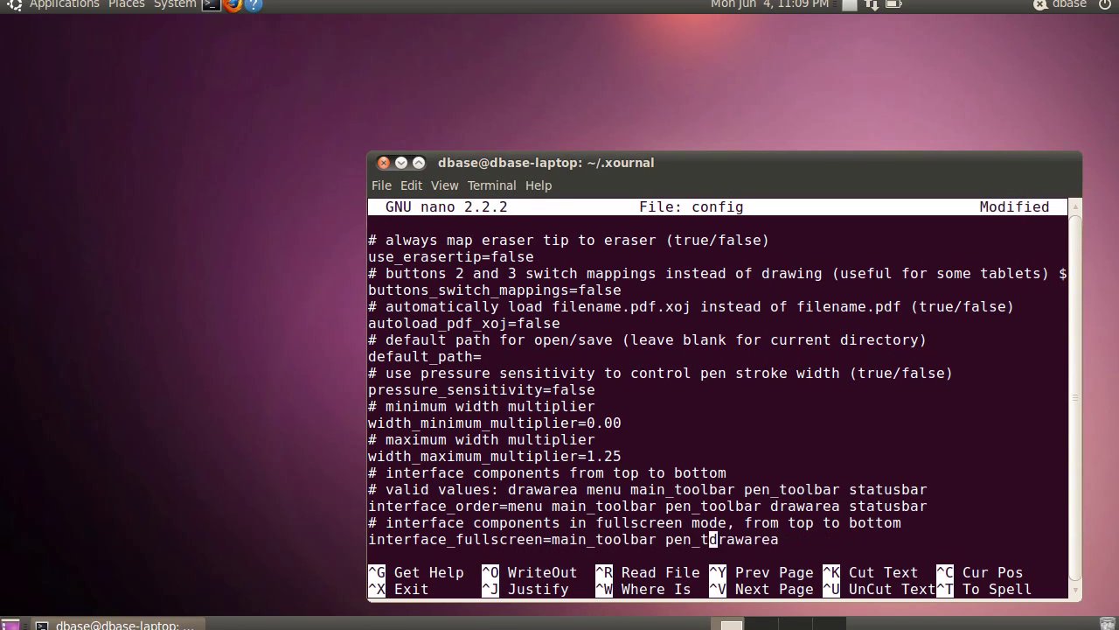
key(BackSpace)
key(BackSpace)
key(BackSpace)
key(BackSpace)
key(BackSpace)
key(BackSpace)
key(BackSpace)
key(BackSpace)
key(BackSpace)
key(BackSpace)
key(BackSpace)
key(BackSpace)
key(BackSpace)
key(BackSpace)
key(BackSpace)
key(BackSpace)
key(BackSpace)
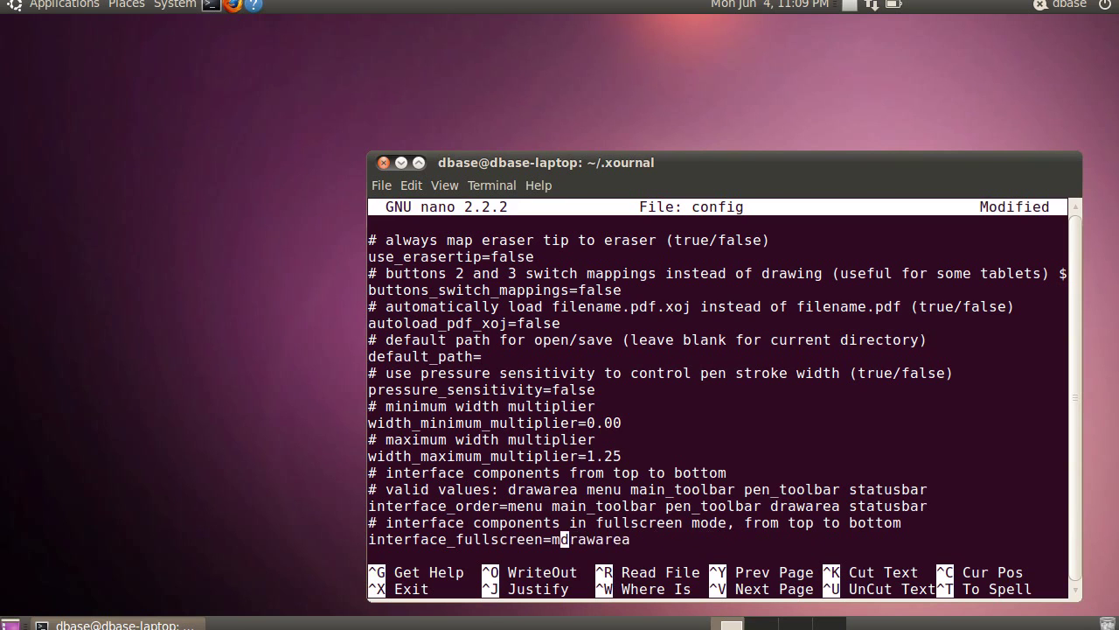
key(BackSpace)
key(ctrl+x)
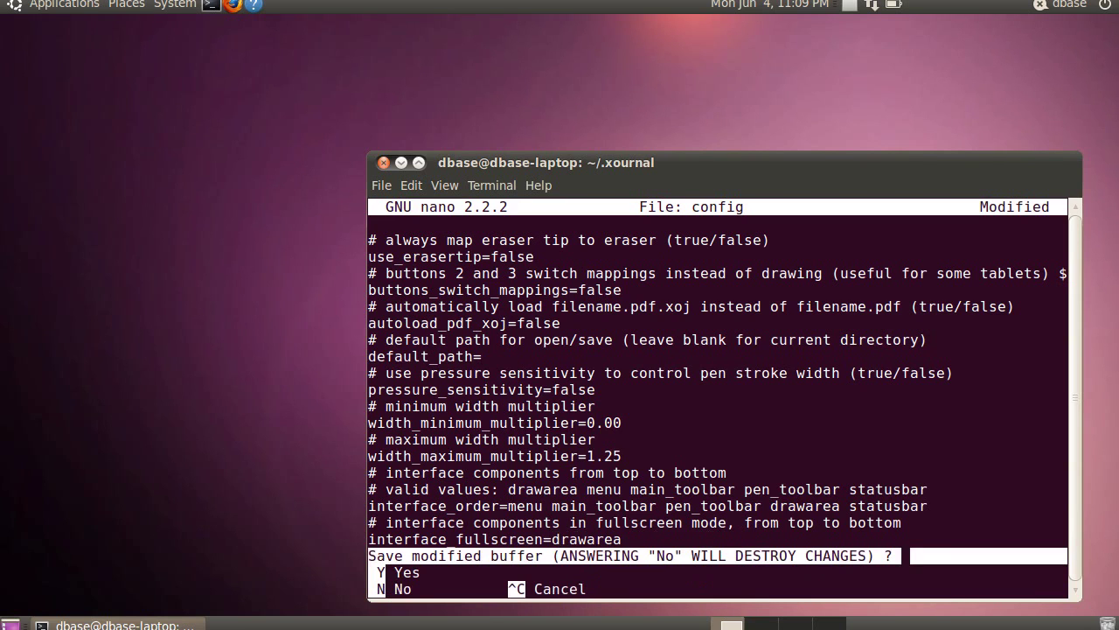
key(y)
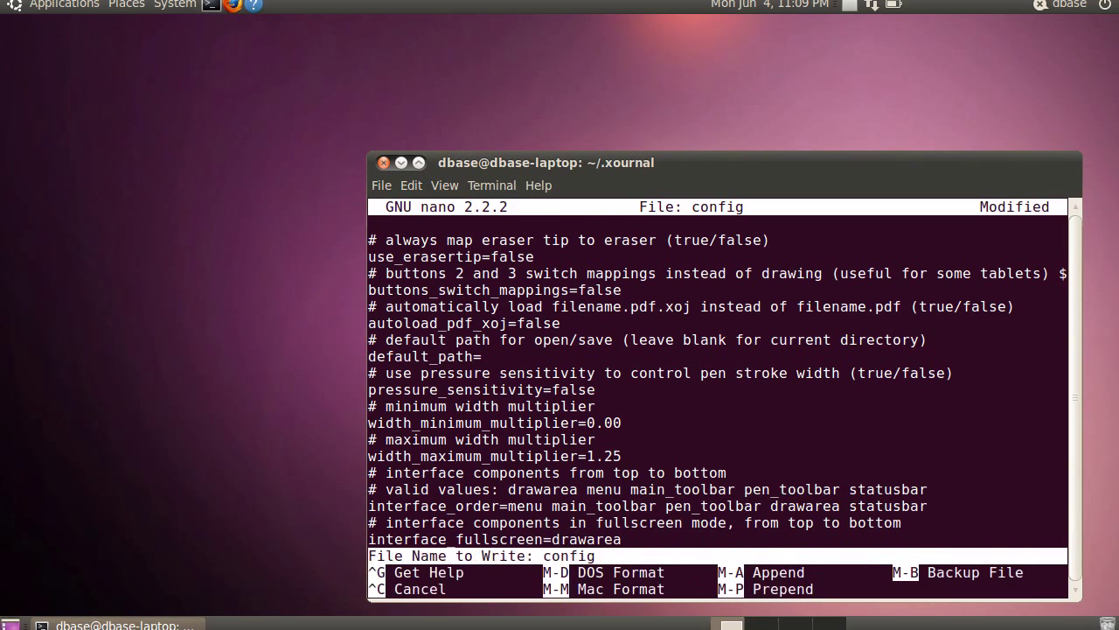
key(Return)
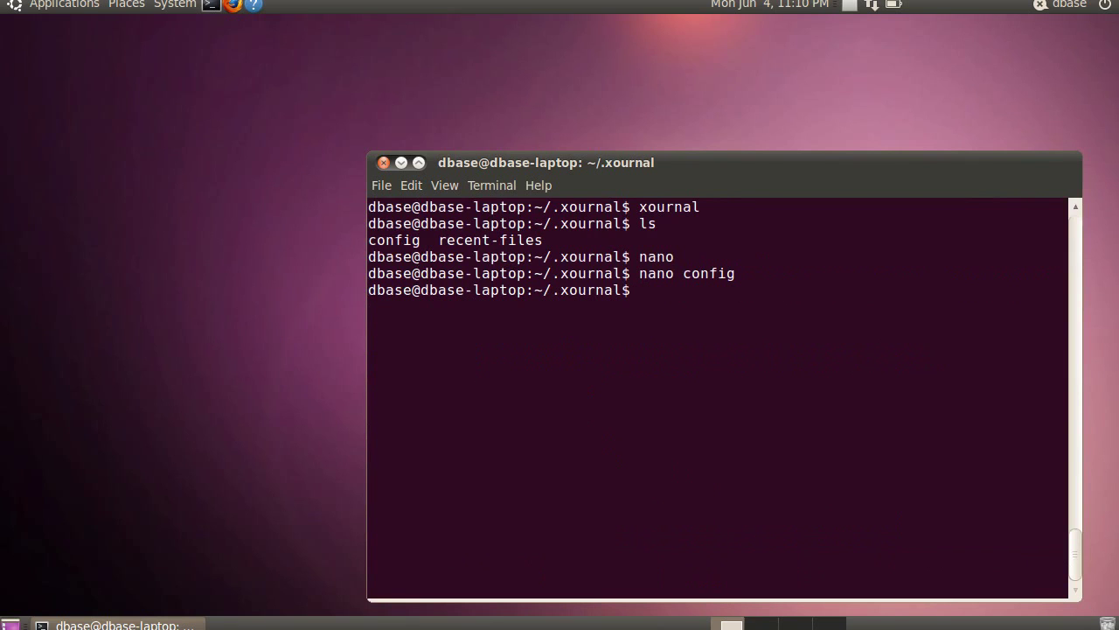
- Relaunch Xournal from the terminal with the xournal command
text(xourna;l)
key(BackSpace)
key(BackSpace)
text(l)
key(Return)
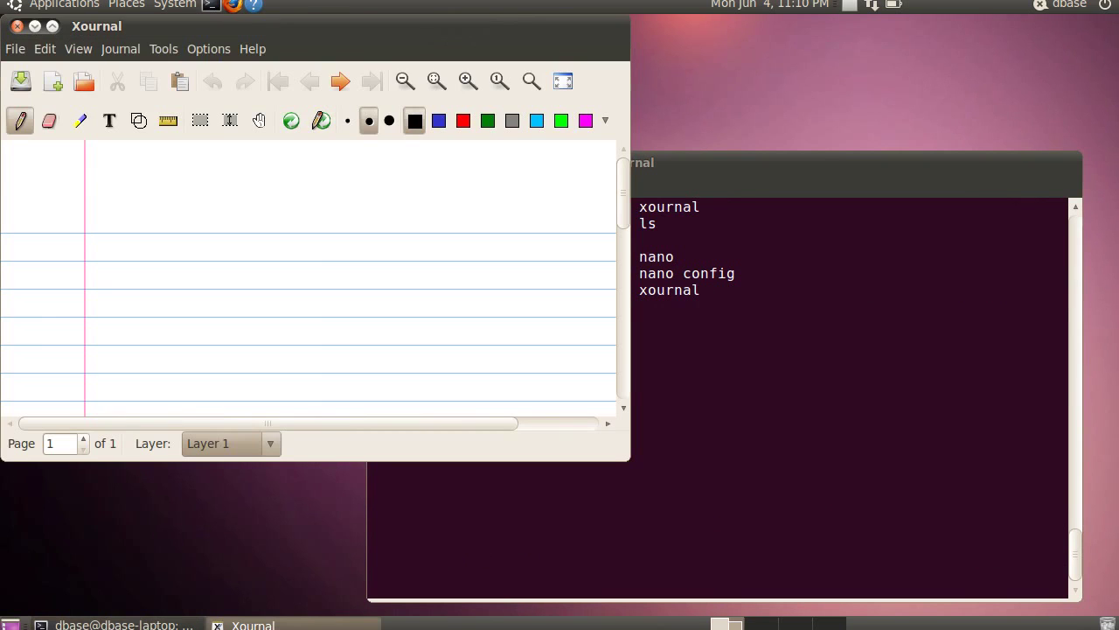